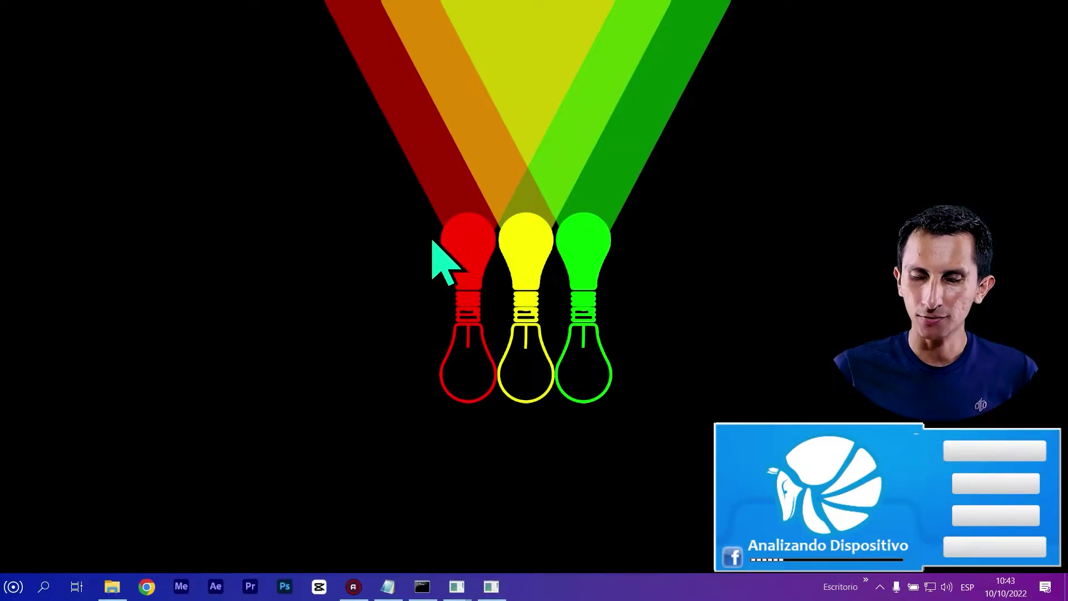
pyautogui.click(12, 588)
pyautogui.click(489, 353)
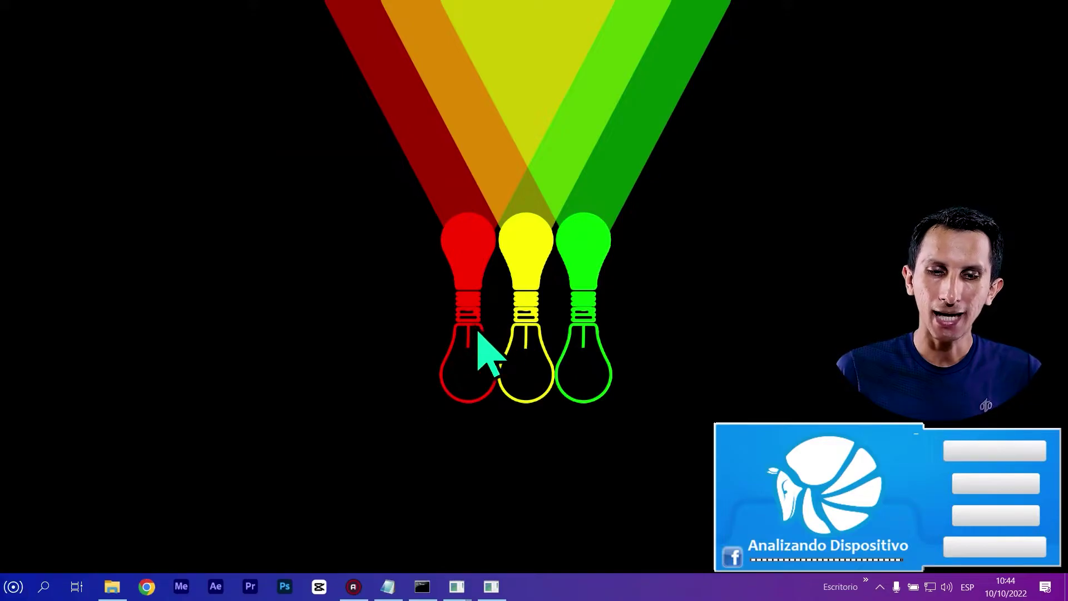
# Step: Open File Explorer at Este equipo and select the Pruebas (F:) USB drive
pyautogui.click(111, 591)
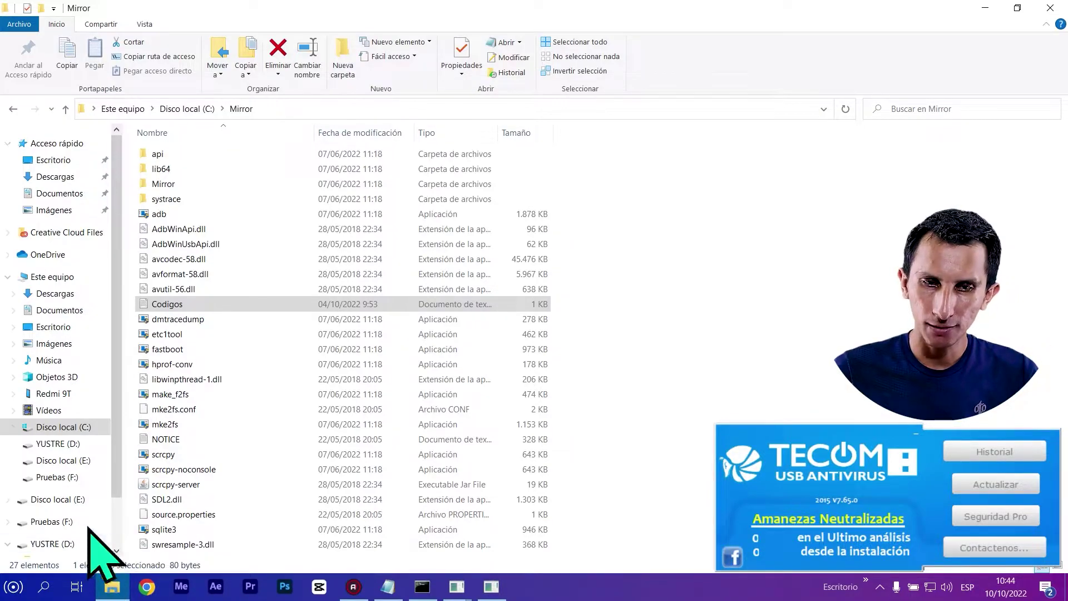
pyautogui.click(67, 281)
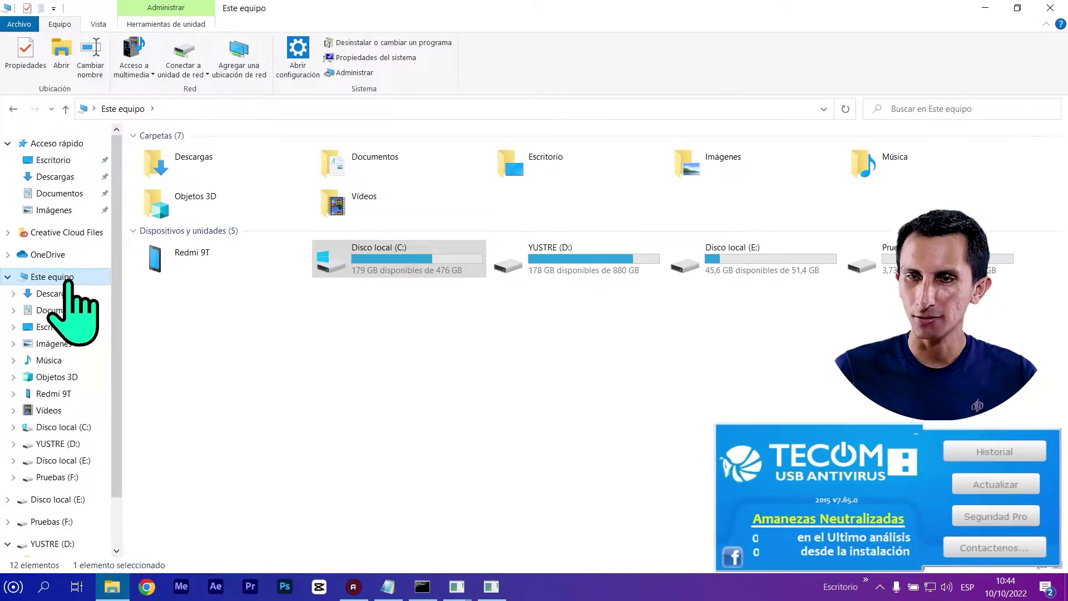
pyautogui.click(885, 266)
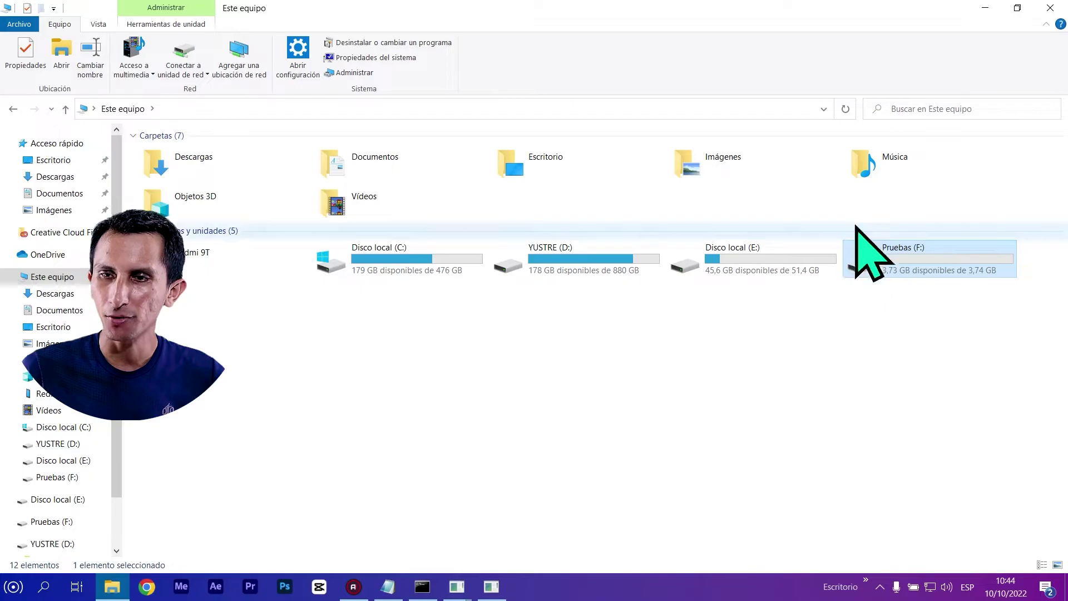
# Step: Open the Pruebas (F:) drive, inspect its contents and refresh the folder view
pyautogui.doubleClick(880, 262)
pyautogui.moveTo(980, 454); pyautogui.dragTo(134, 134)
pyautogui.moveTo(1036, 505); pyautogui.dragTo(136, 141)
pyautogui.moveTo(1036, 519); pyautogui.dragTo(130, 134)
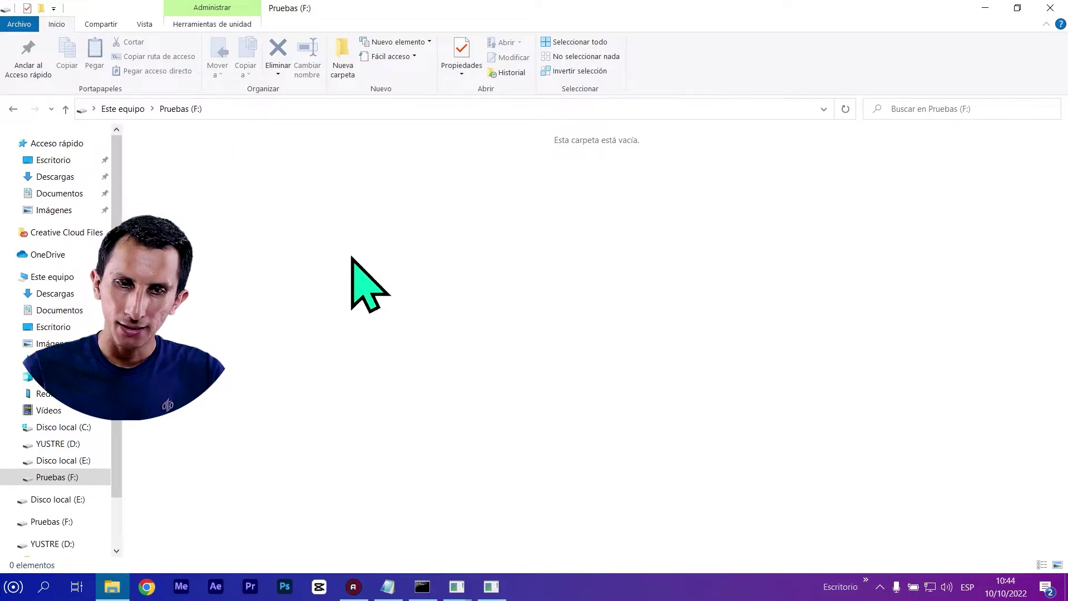
pyautogui.rightClick(351, 257)
pyautogui.click(284, 313)
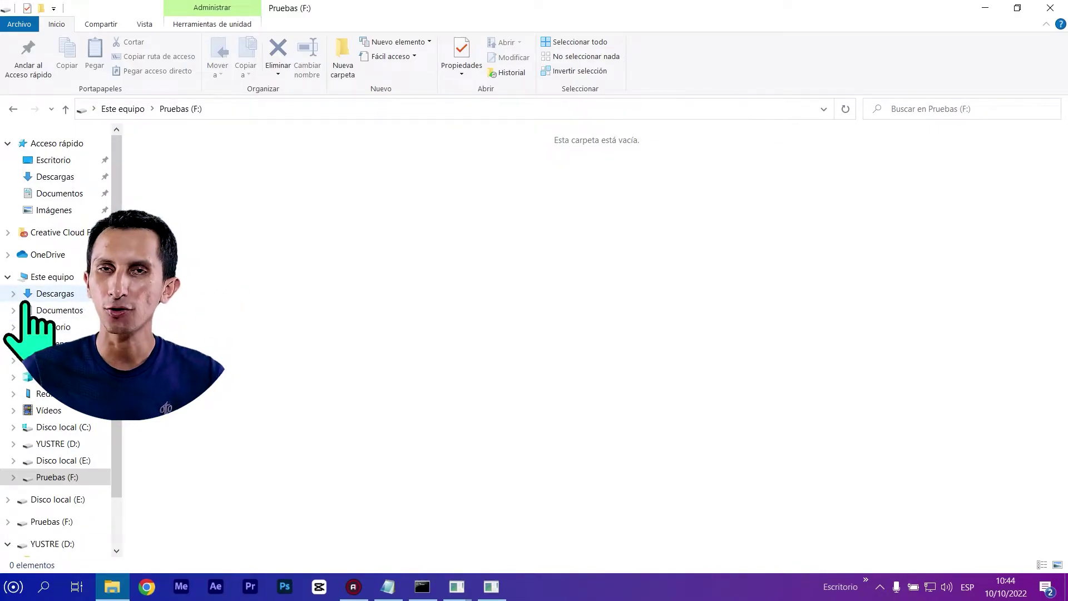
# Step: Return to Este equipo, open the format settings for Pruebas (F:) and check the available capacity options
pyautogui.click(14, 109)
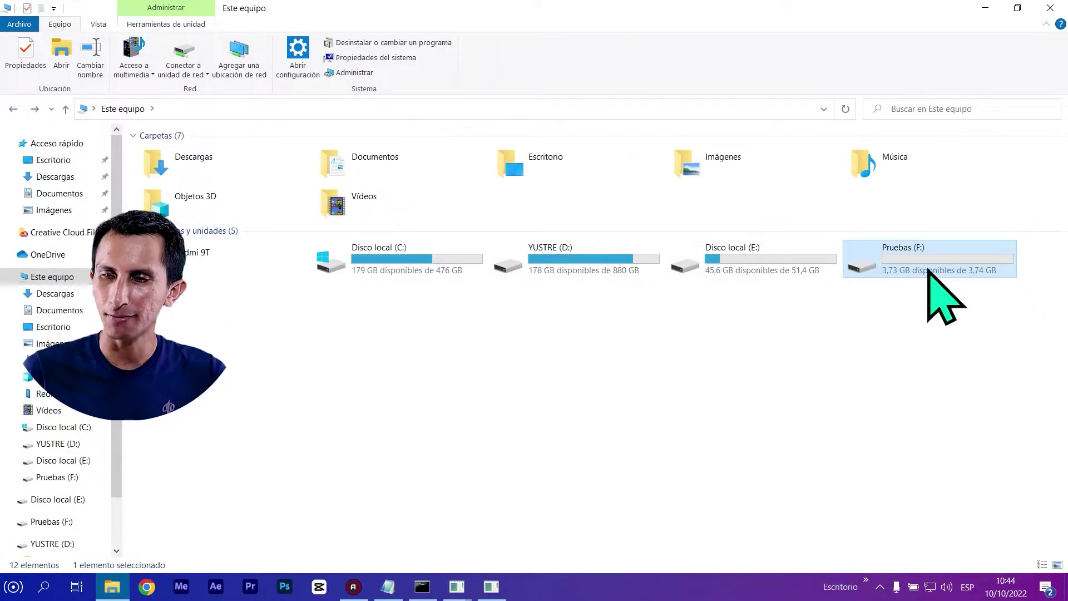
pyautogui.rightClick(872, 268)
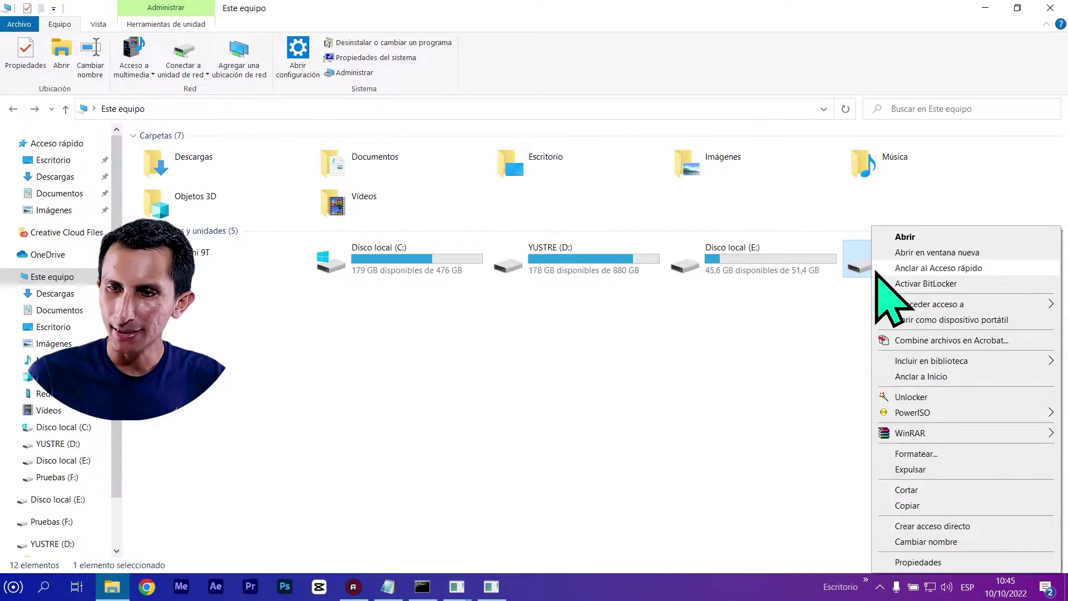
pyautogui.click(935, 455)
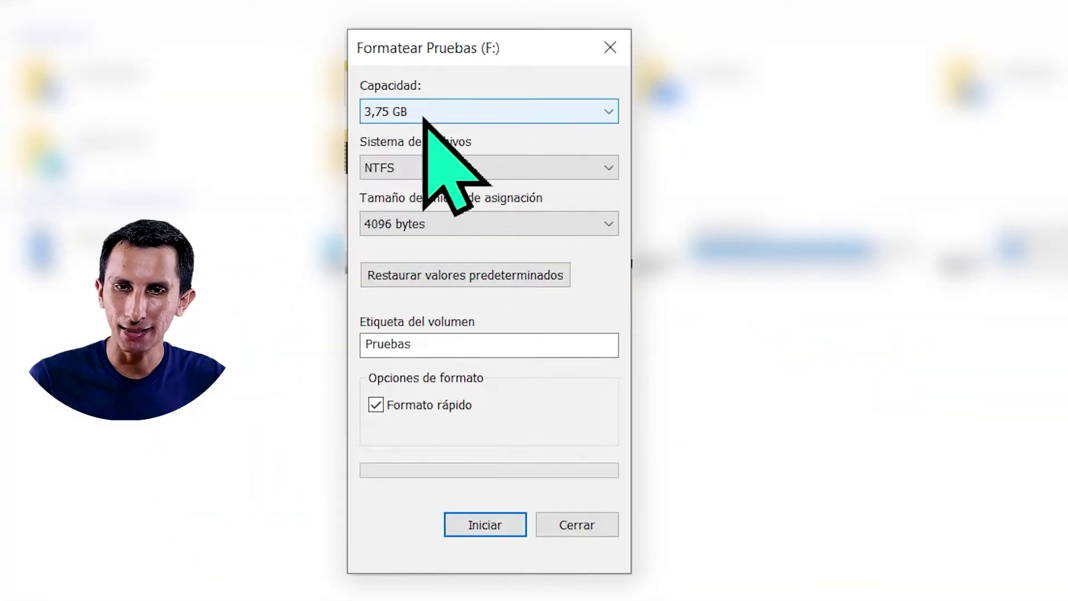
pyautogui.click(470, 109)
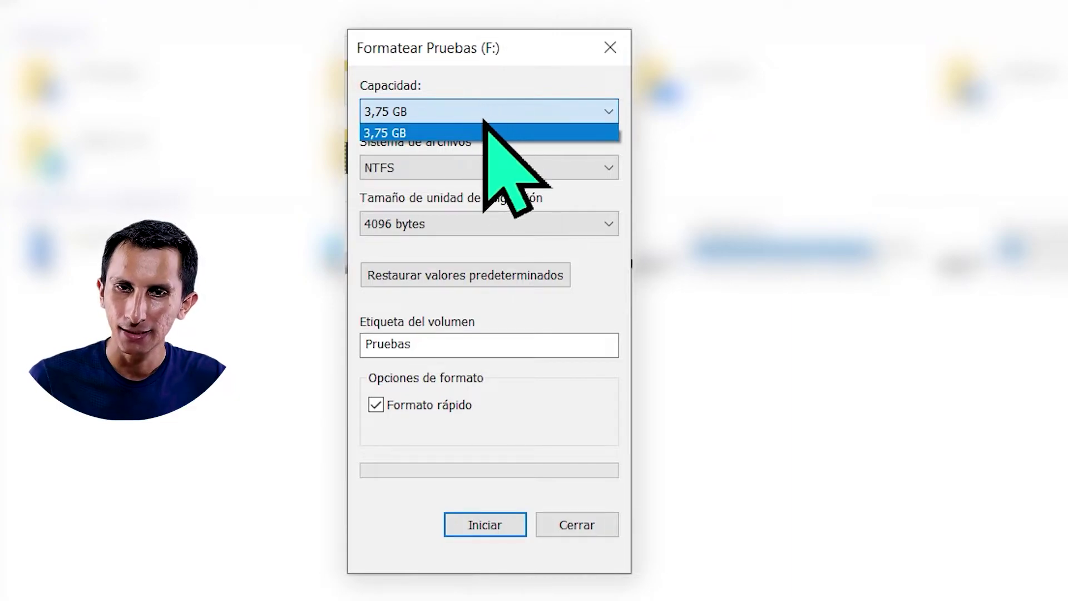
pyautogui.click(479, 114)
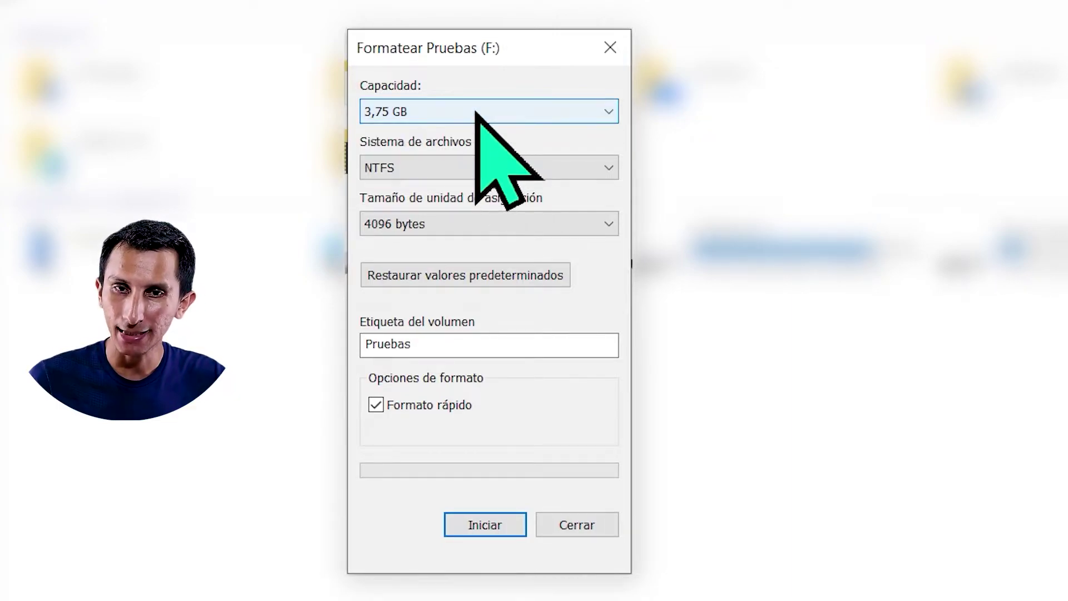
pyautogui.click(456, 114)
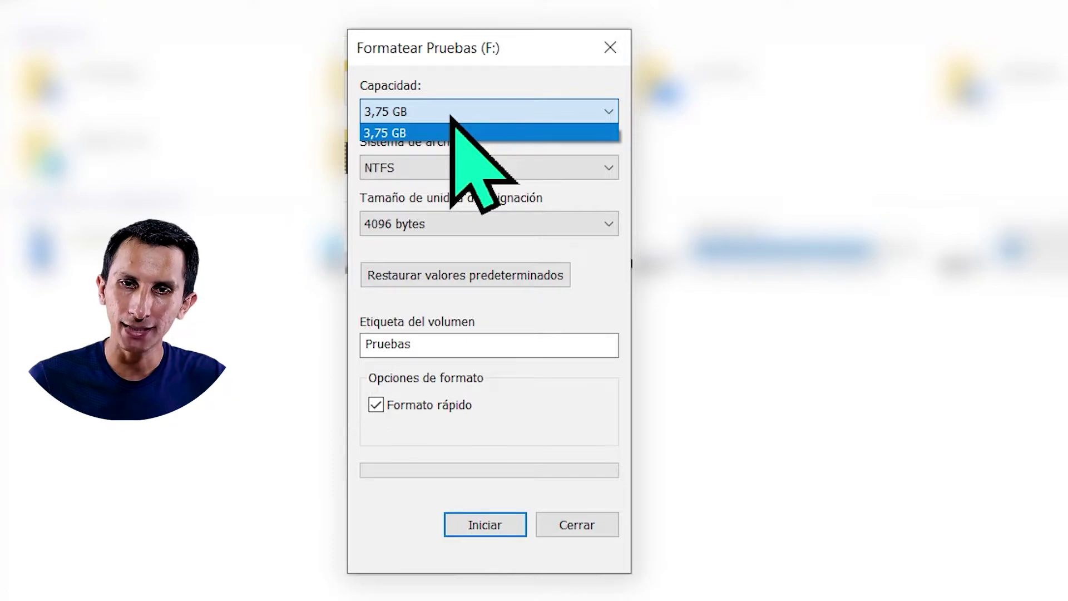
pyautogui.click(587, 110)
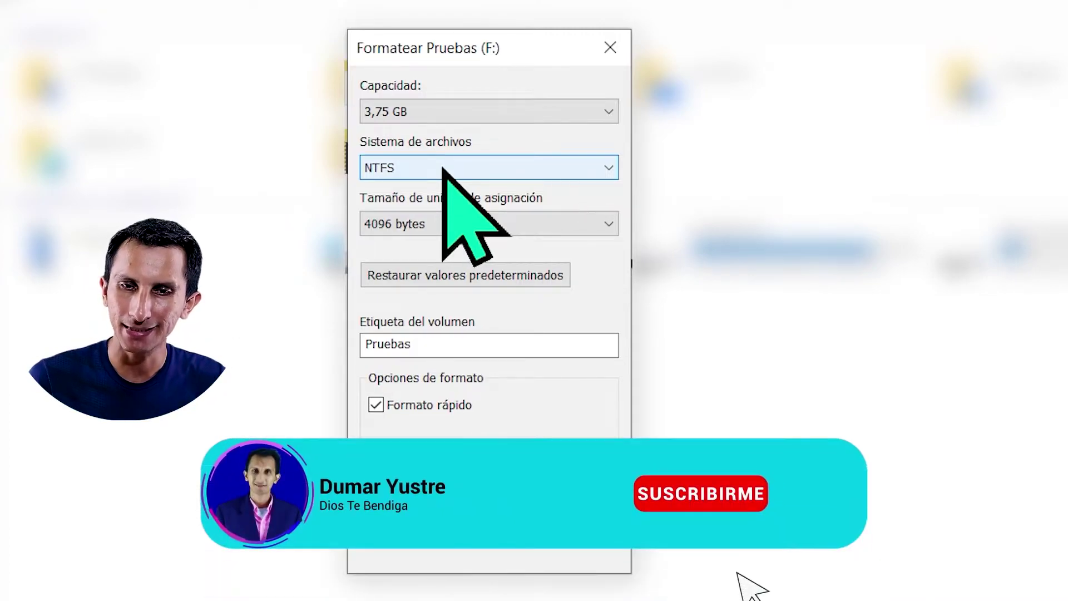
# Step: Review the file system options for Pruebas (F:), trying FAT32 as well, and choose NTFS
pyautogui.click(590, 167)
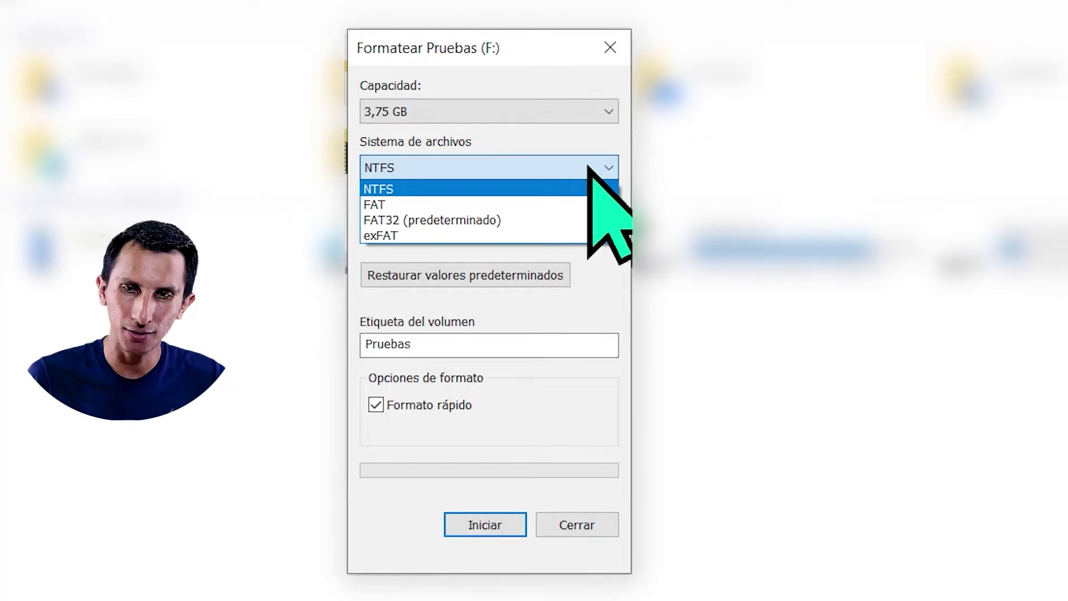
pyautogui.click(416, 189)
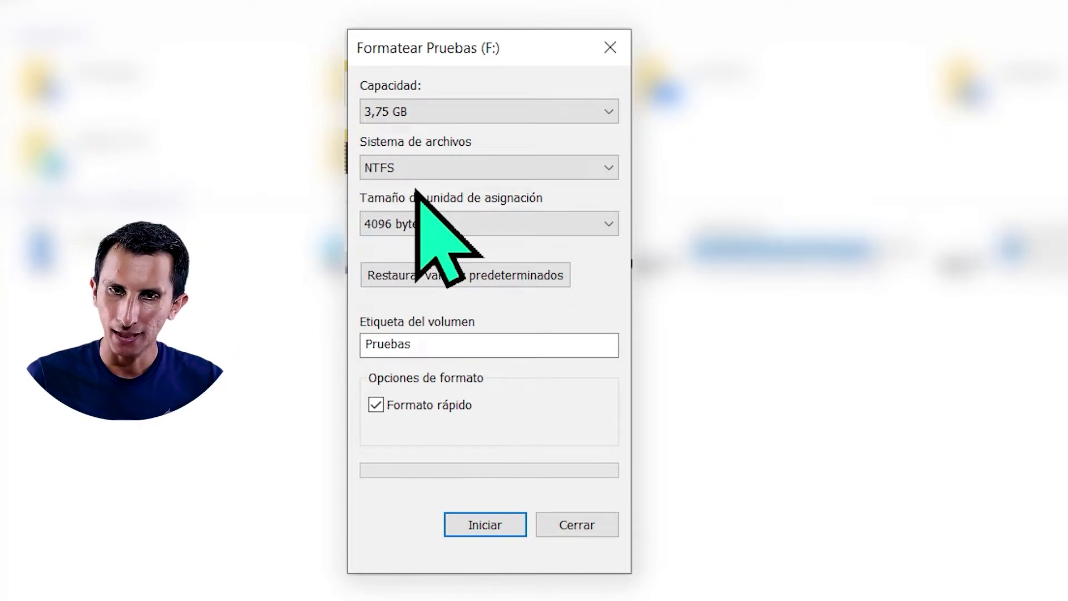
pyautogui.click(482, 166)
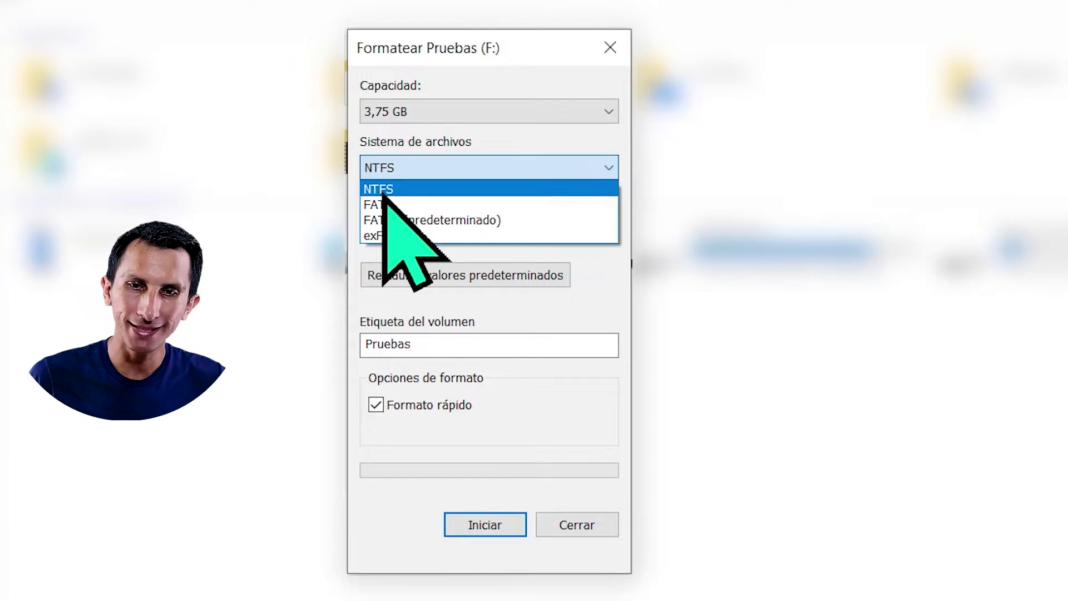
pyautogui.click(432, 189)
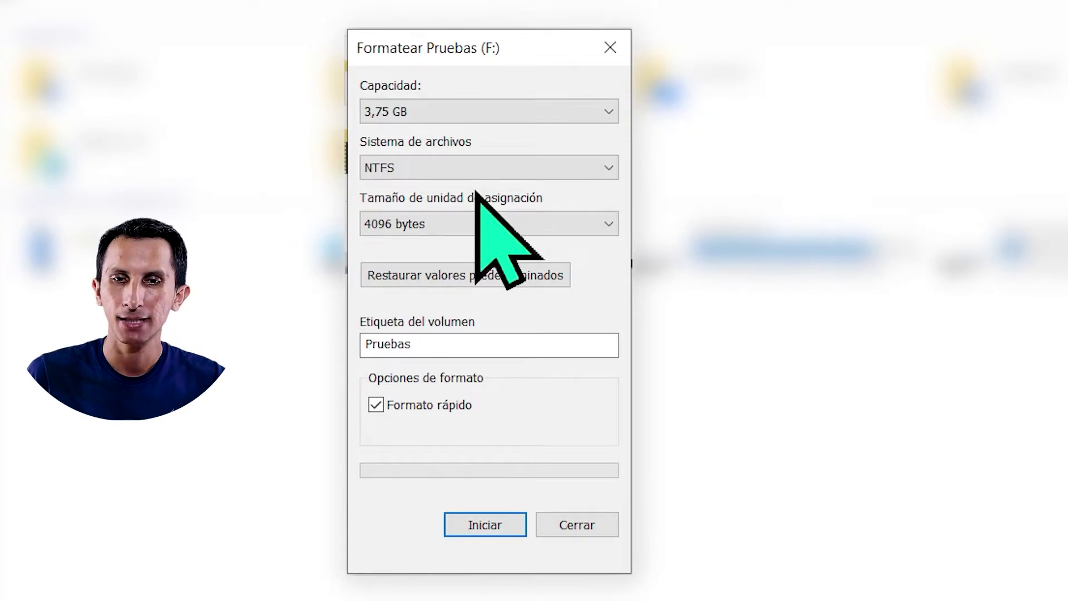
pyautogui.click(577, 167)
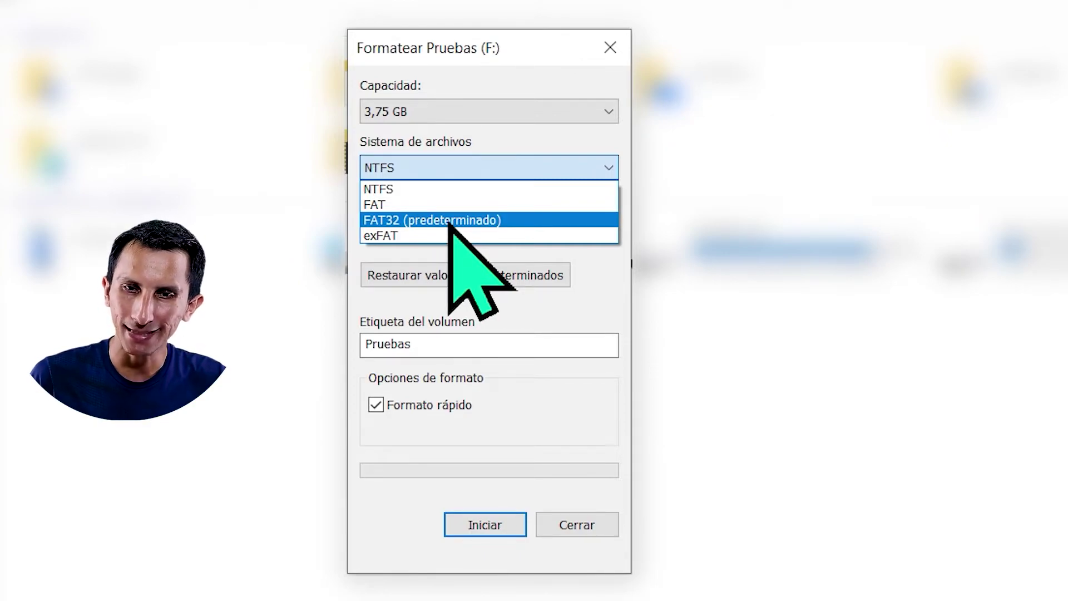
pyautogui.click(450, 222)
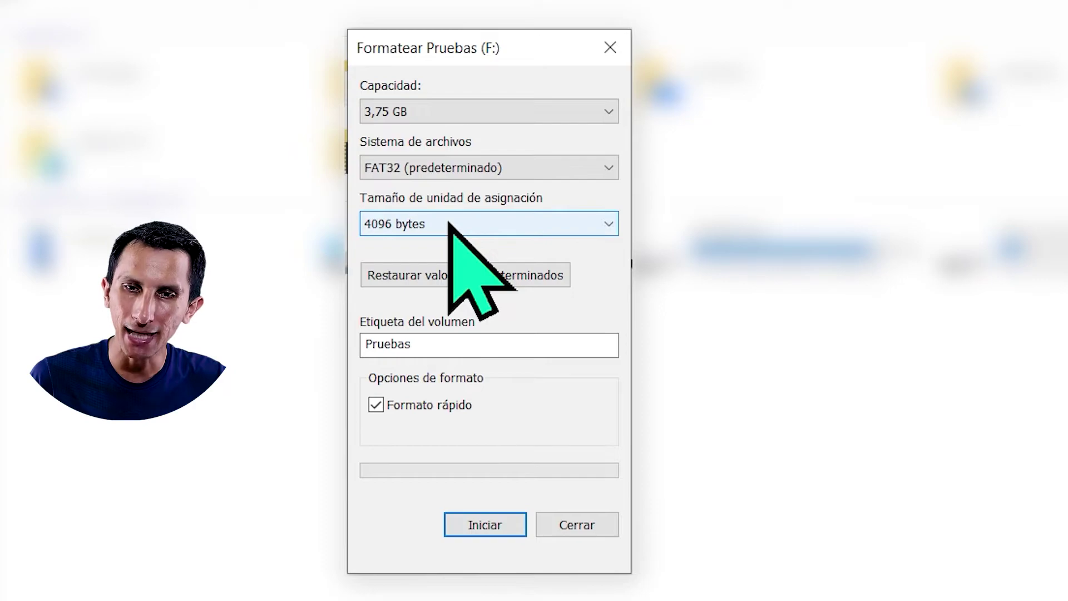
pyautogui.click(544, 167)
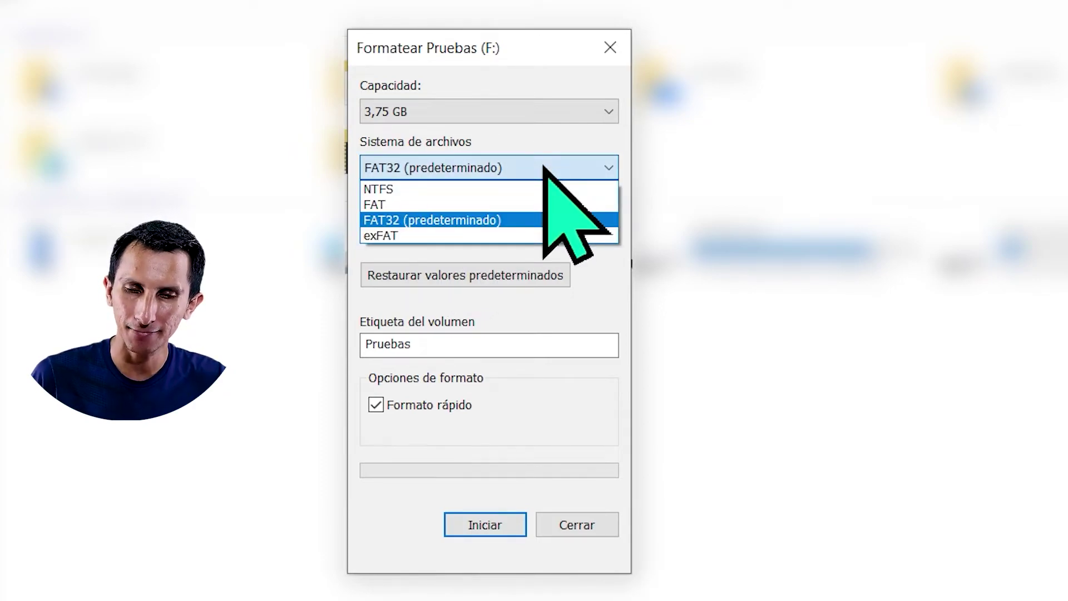
pyautogui.click(394, 190)
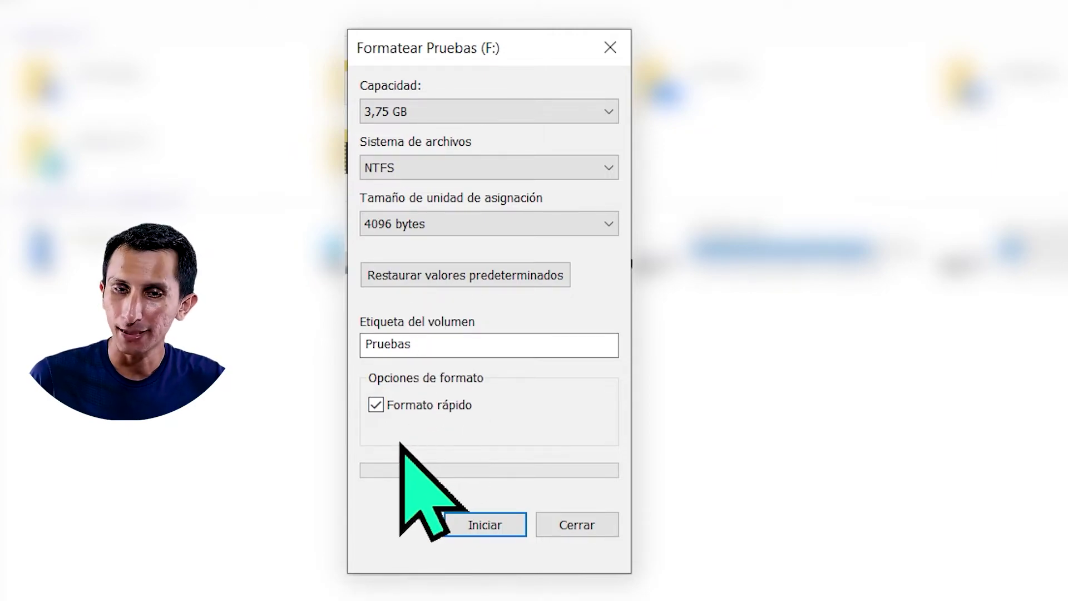
# Step: Run the quick NTFS format on Pruebas (F:), accept the data erasure, and close the format window once it completes
pyautogui.click(483, 527)
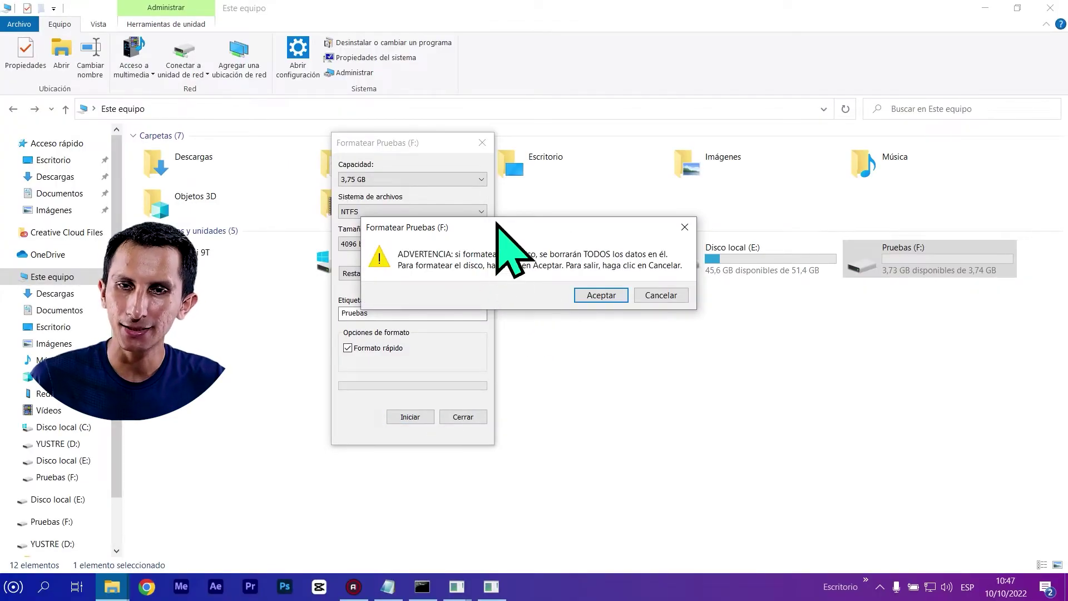
pyautogui.moveTo(497, 223); pyautogui.dragTo(421, 241)
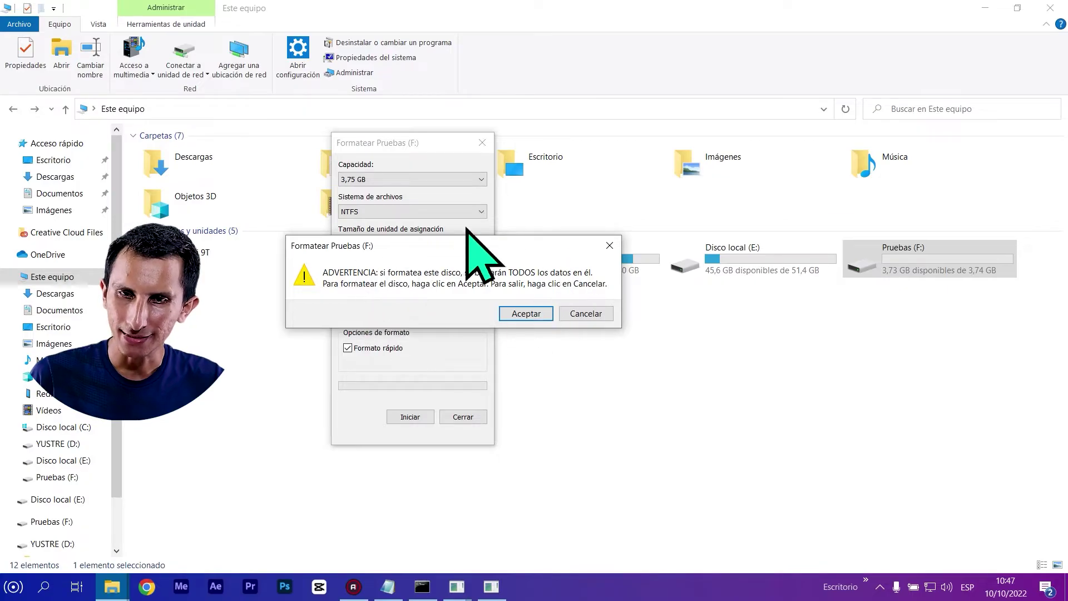
pyautogui.click(526, 320)
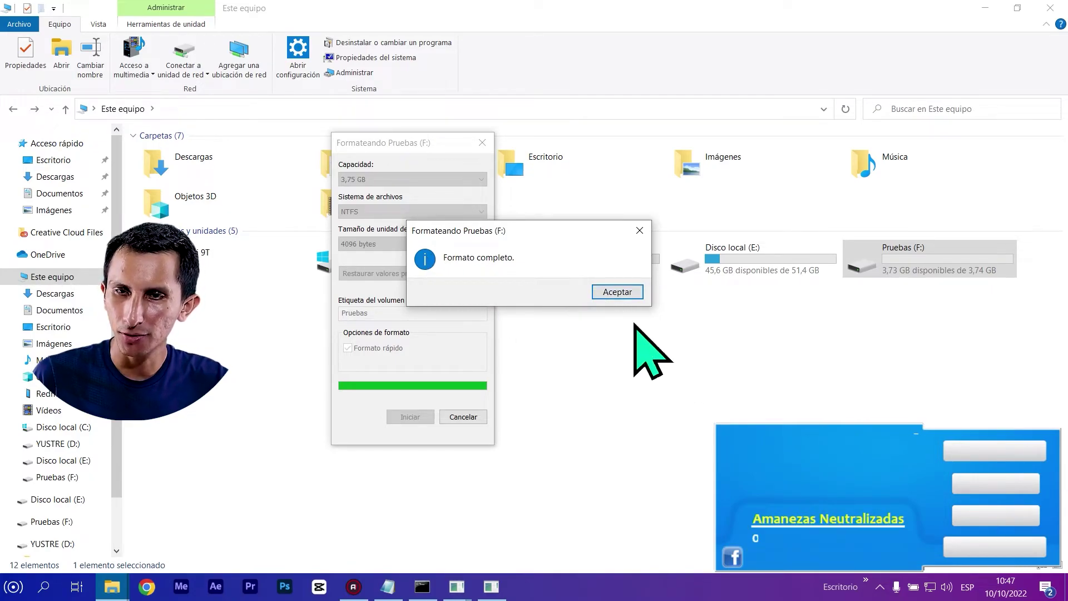
pyautogui.click(623, 296)
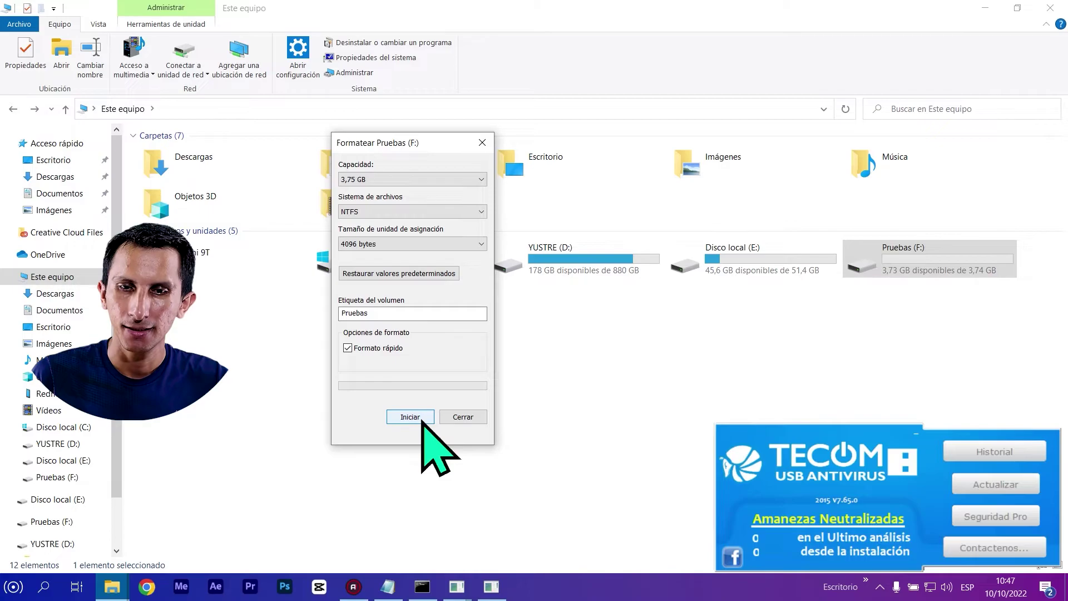
pyautogui.click(463, 416)
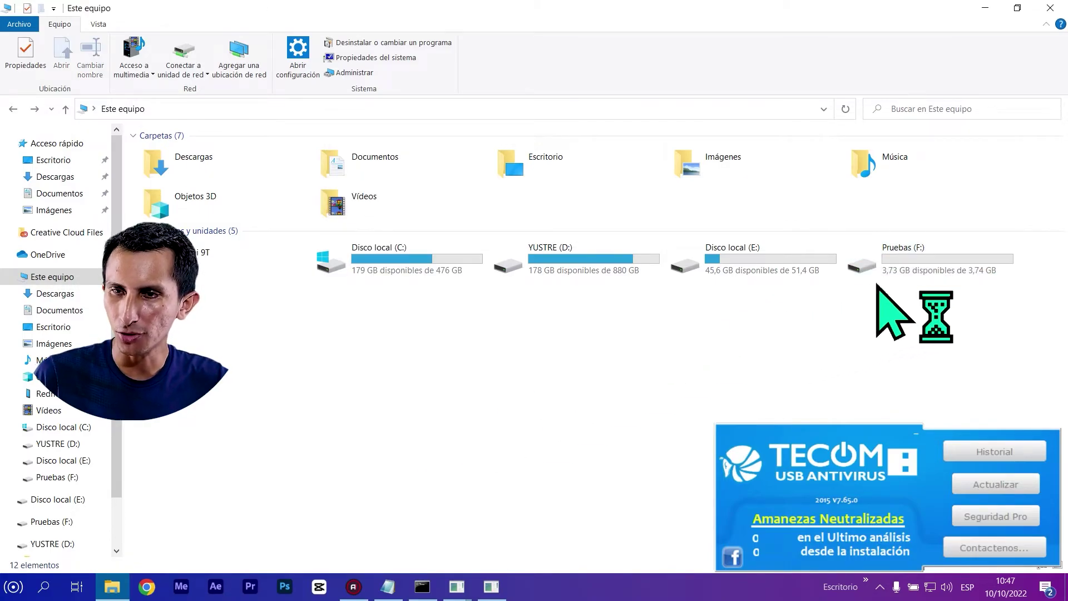
# Step: Open the properties of Pruebas (F:) to check its file system and capacity, and close them
pyautogui.rightClick(888, 271)
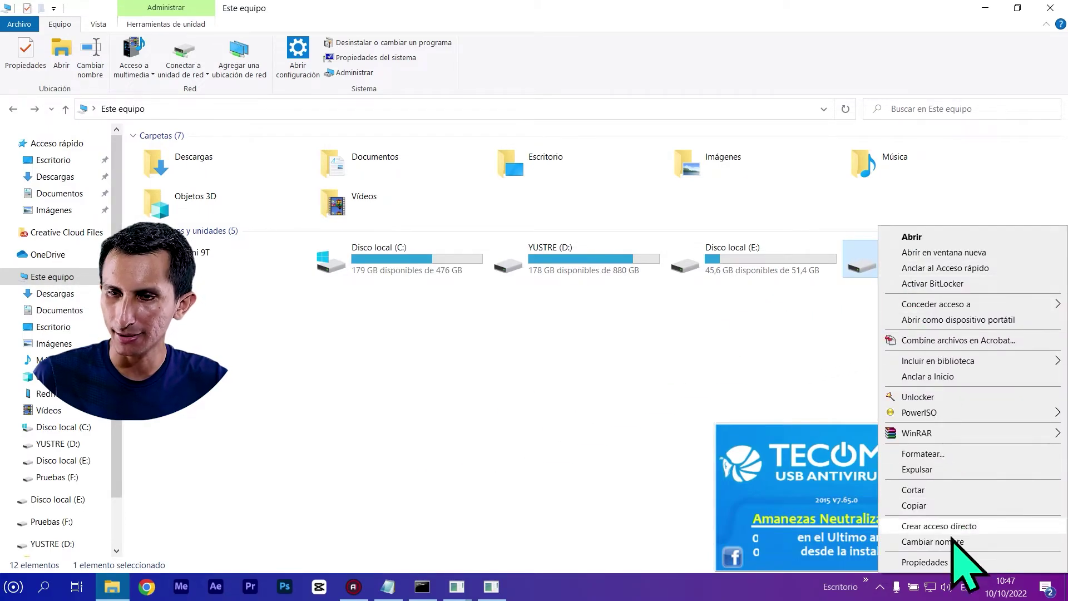
pyautogui.click(960, 567)
pyautogui.moveTo(890, 236); pyautogui.dragTo(401, 134)
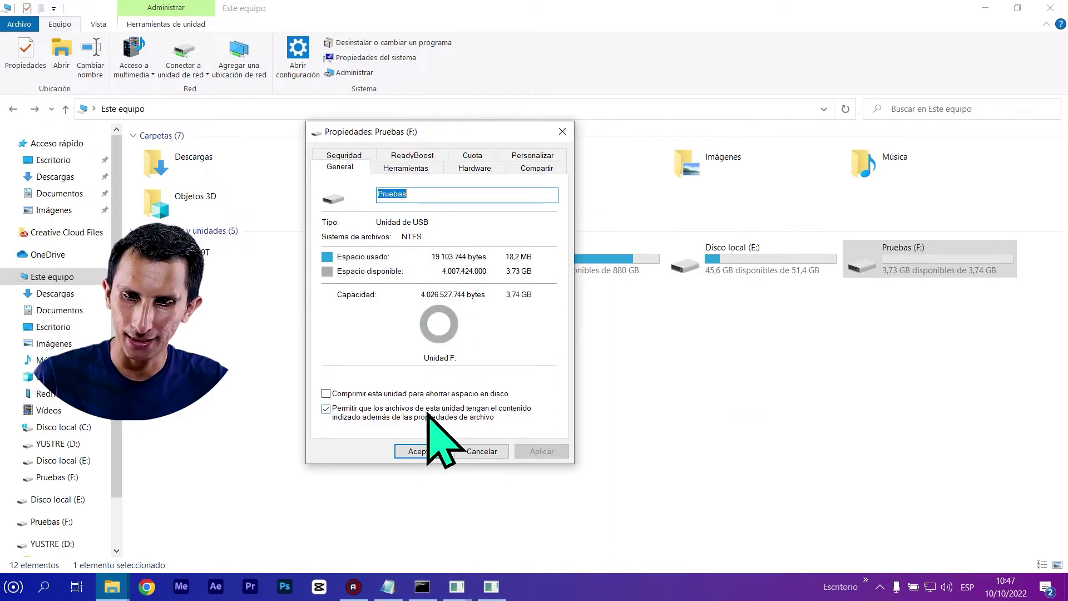
pyautogui.click(425, 450)
# Step: Quick format Pruebas (F:) with the FAT32 file system, close the format window and refresh Este equipo
pyautogui.rightClick(902, 259)
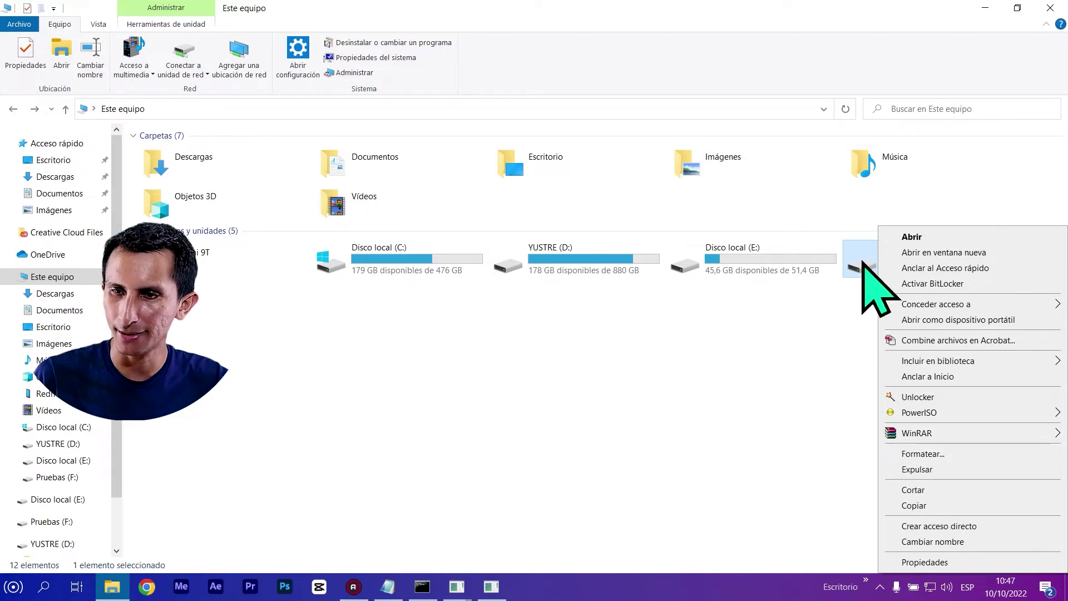
pyautogui.click(928, 454)
pyautogui.moveTo(196, 219); pyautogui.dragTo(552, 176)
pyautogui.click(505, 236)
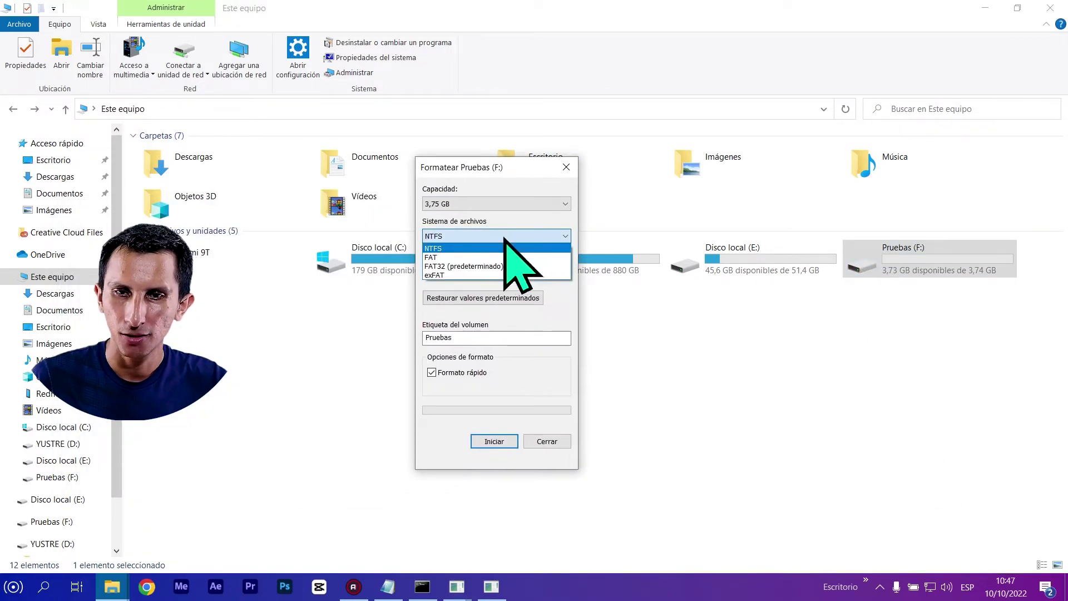
pyautogui.click(482, 266)
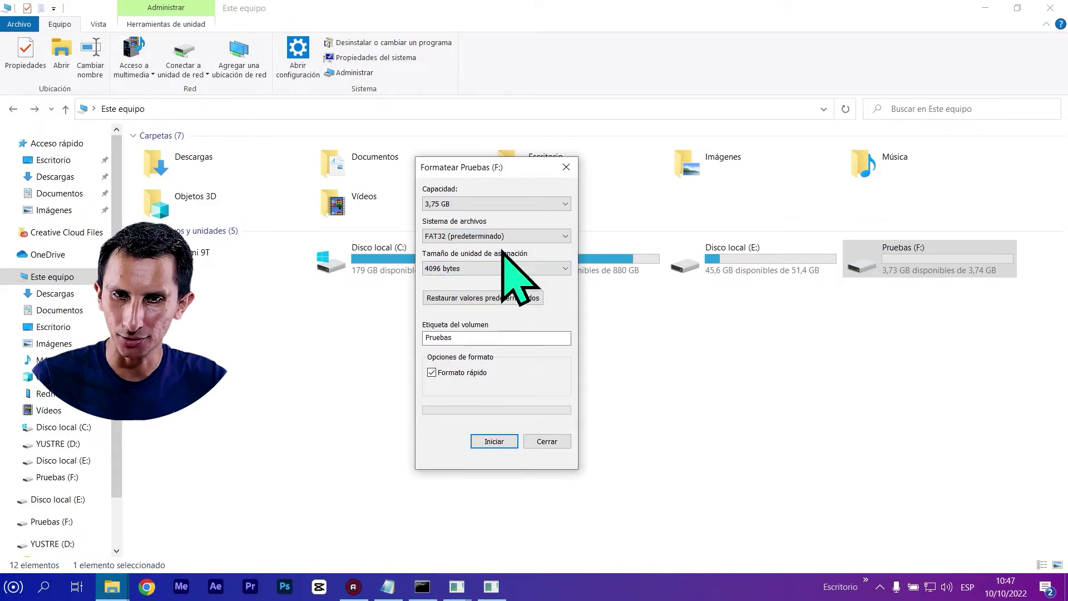
pyautogui.click(504, 443)
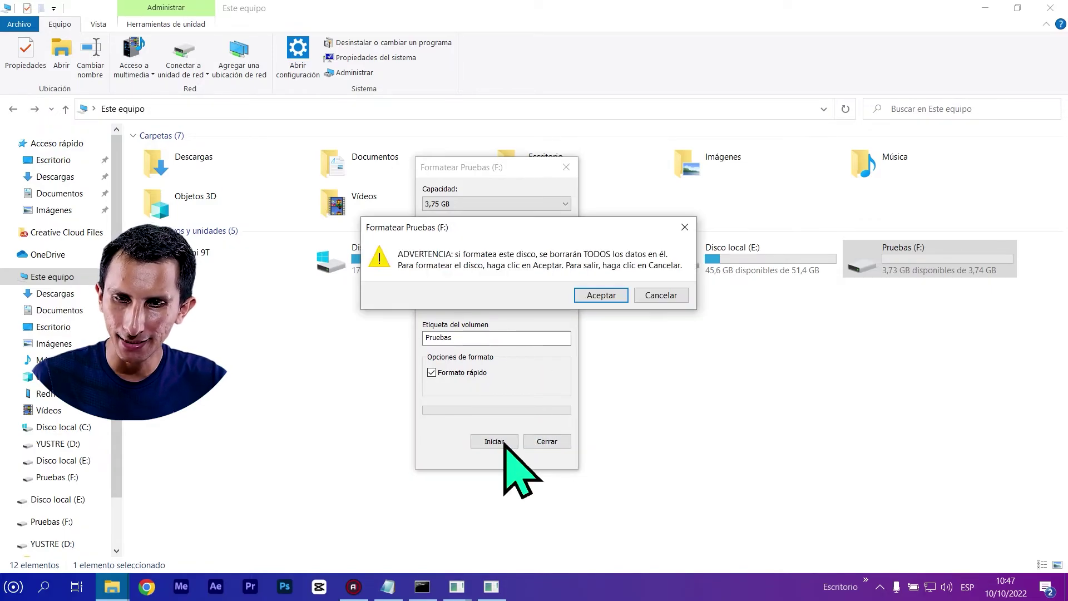
pyautogui.click(607, 296)
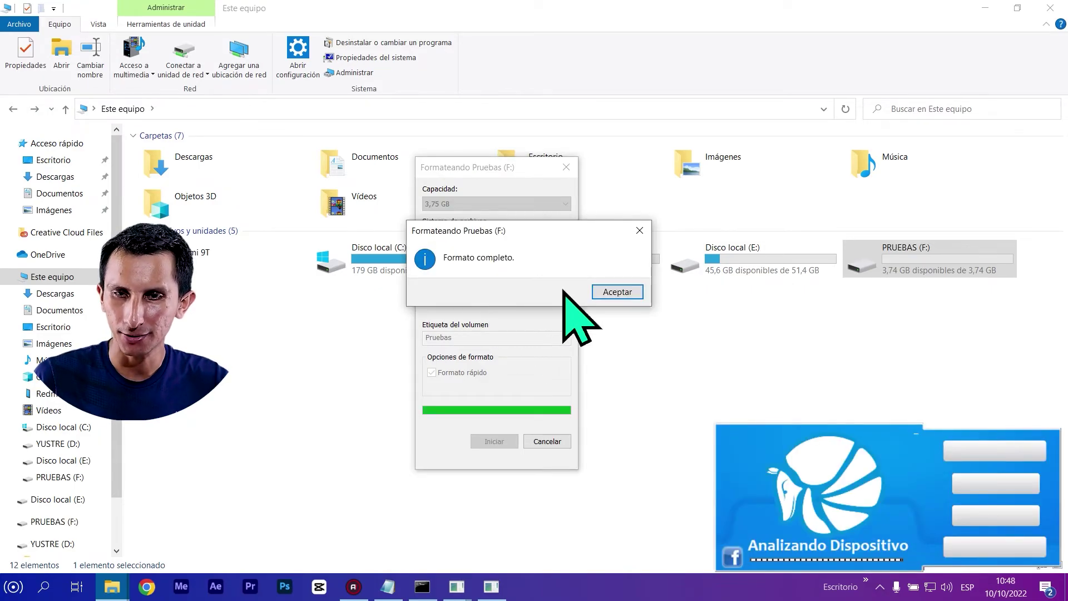
pyautogui.click(619, 293)
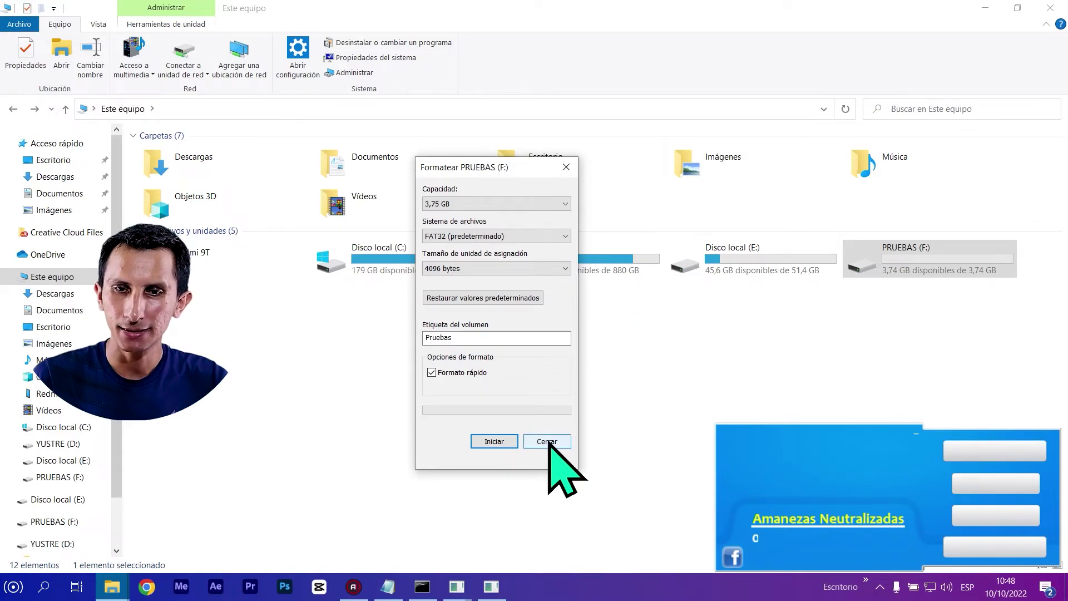
pyautogui.click(547, 442)
pyautogui.rightClick(439, 313)
pyautogui.click(500, 366)
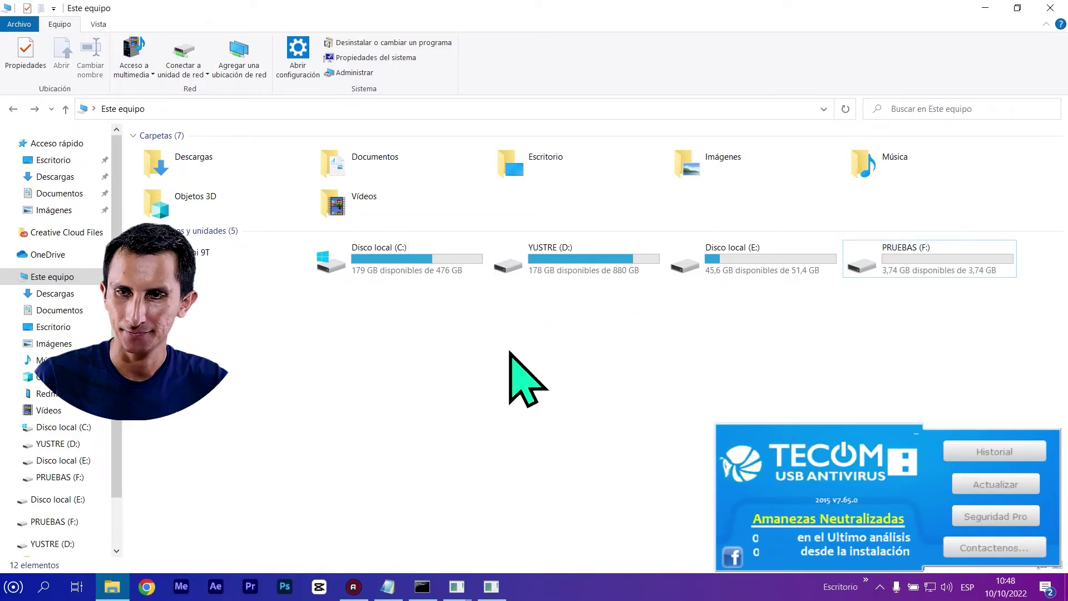
# Step: View the properties of the reformatted PRUEBAS (F:) drive to verify its file system, and close them
pyautogui.rightClick(885, 274)
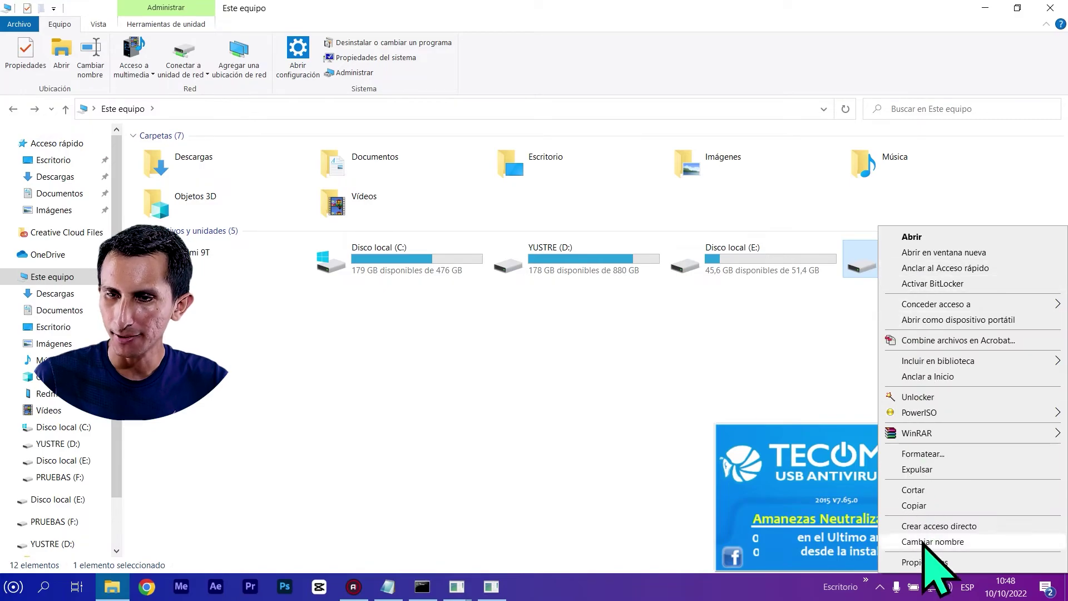
pyautogui.click(925, 562)
pyautogui.moveTo(887, 229); pyautogui.dragTo(423, 146)
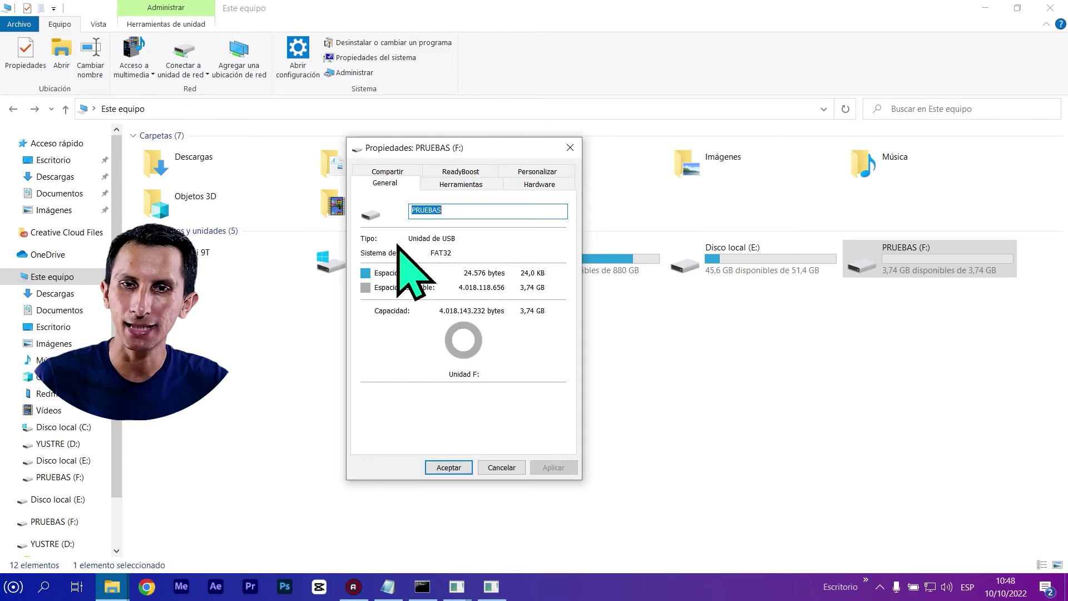
pyautogui.click(569, 148)
pyautogui.rightClick(515, 363)
pyautogui.click(561, 418)
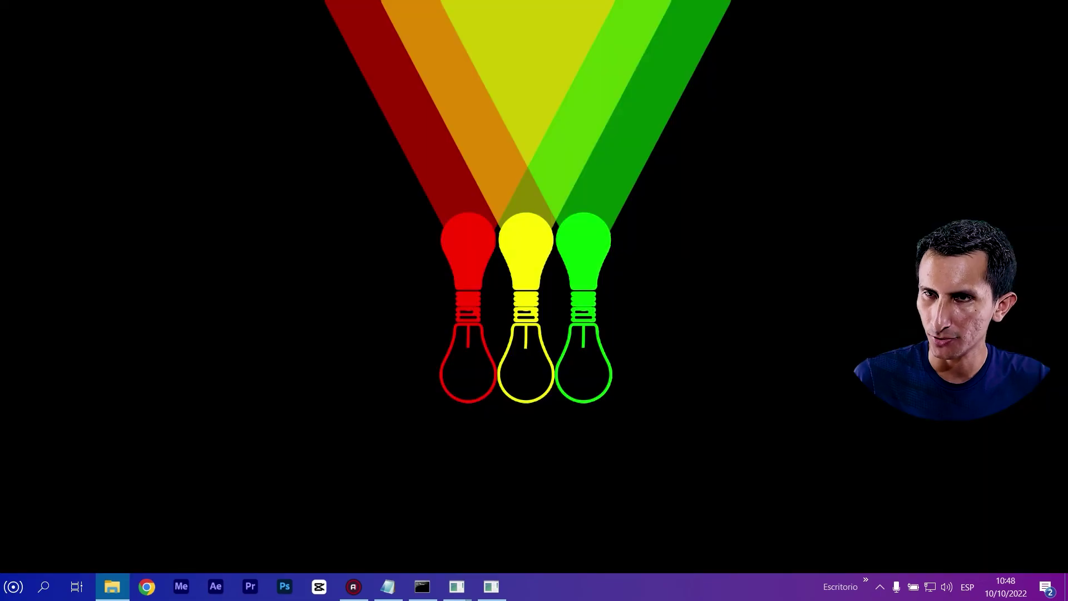
pyautogui.rightClick(468, 155)
pyautogui.click(506, 196)
pyautogui.rightClick(524, 167)
pyautogui.click(556, 208)
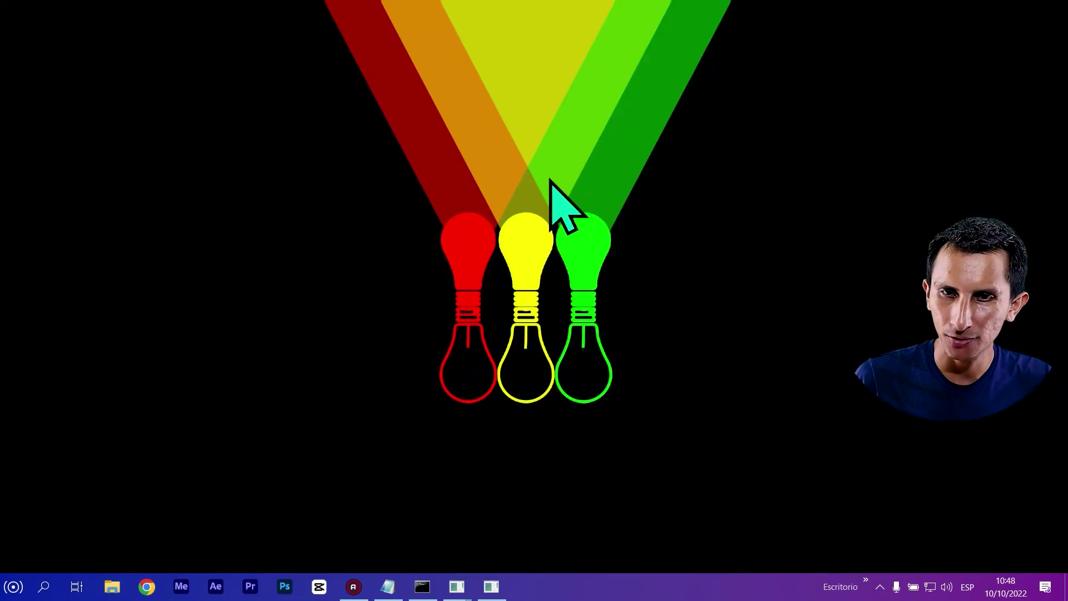